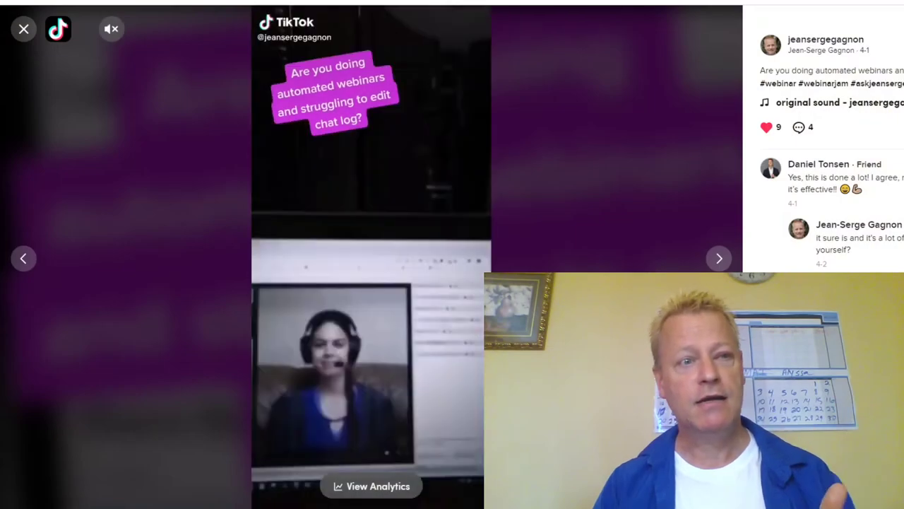
- Leave the automated-webinar video, browse the profile's video grid, and view the "double tap if you agree" video before returning to the grid
left_click(22, 27)
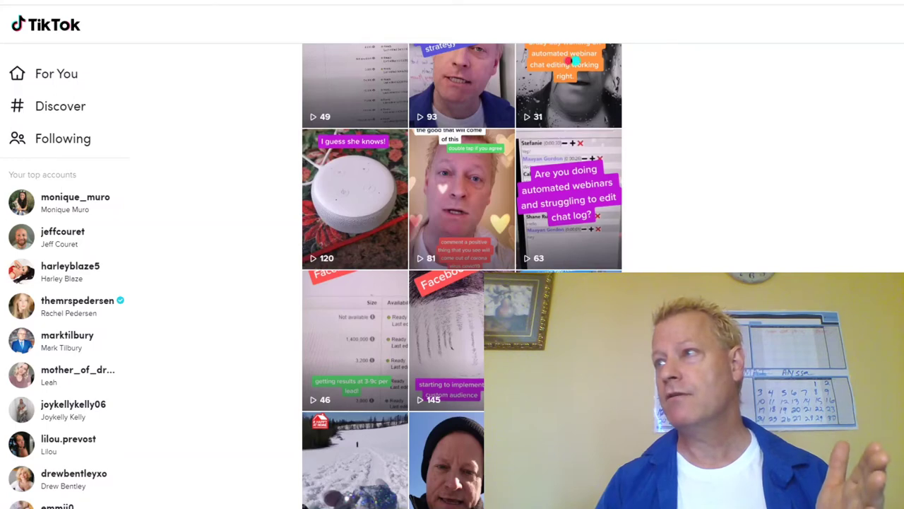
scroll(475, 316, "down", 15)
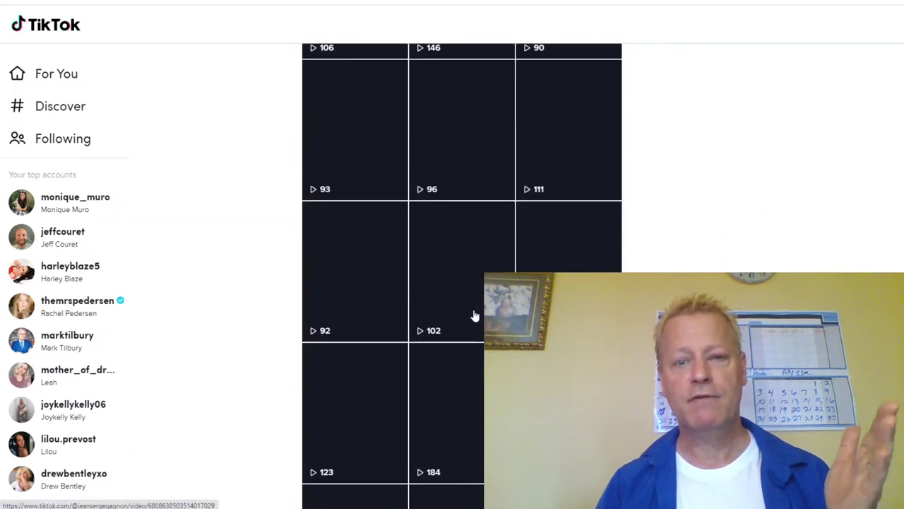
scroll(475, 316, "up", 4)
scroll(474, 316, "up", 4)
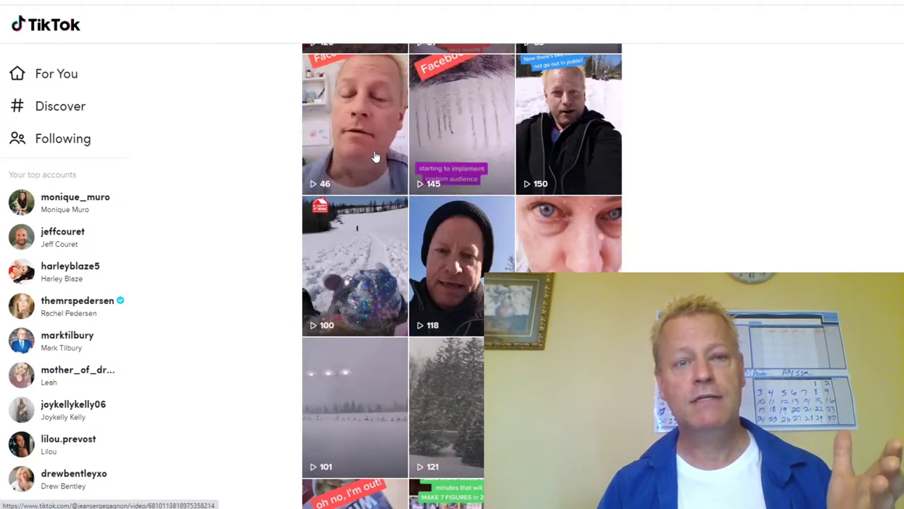
scroll(390, 210, "up", 1)
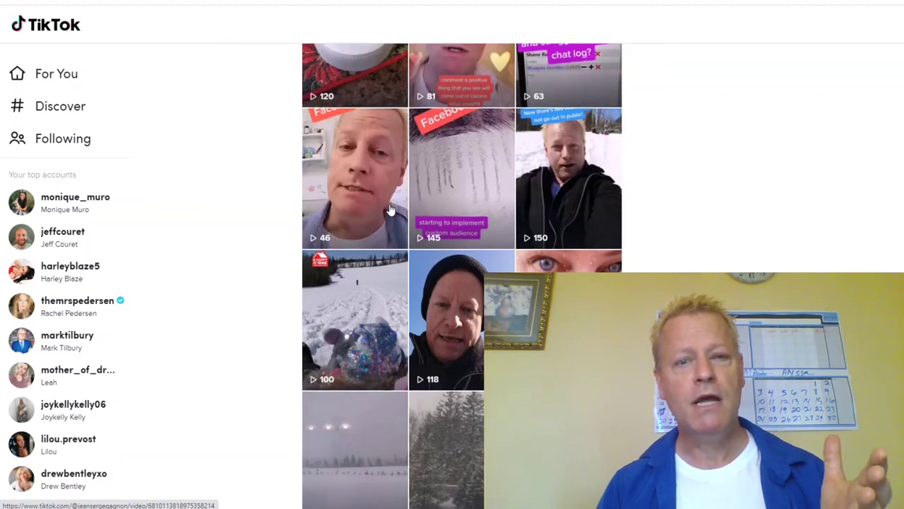
scroll(395, 205, "up", 2)
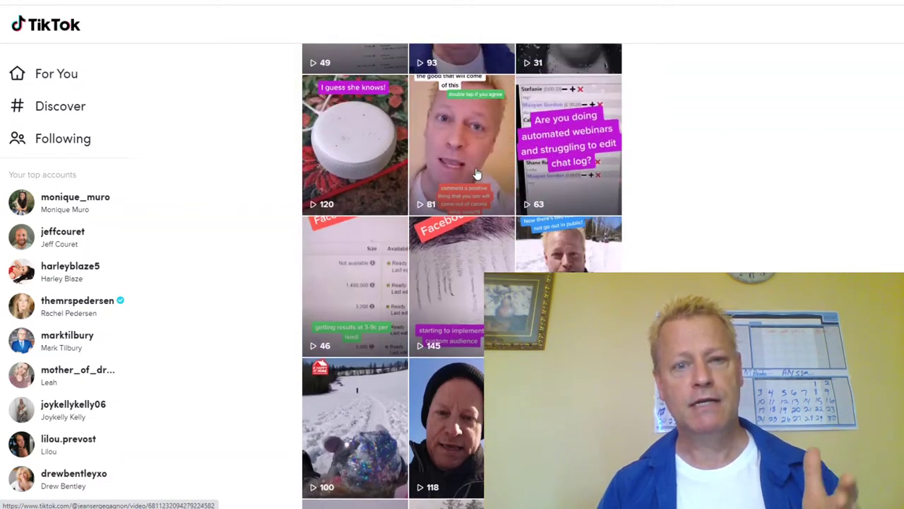
left_click(477, 174)
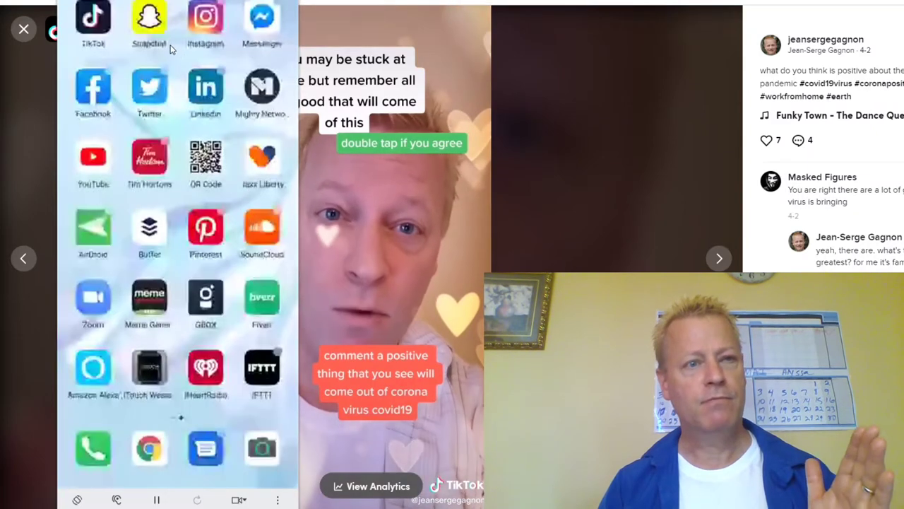
key("Escape")
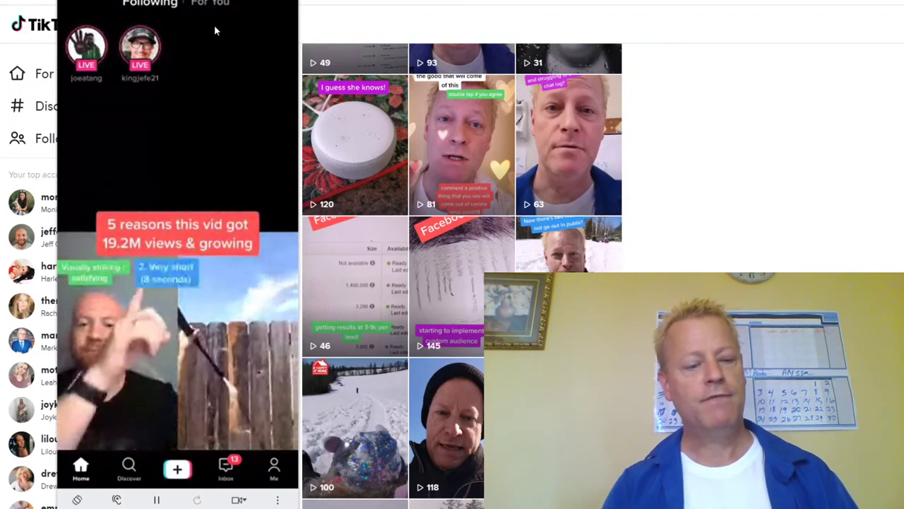
- Look through the posted videos on the profile in the mirrored phone app
left_click(214, 25)
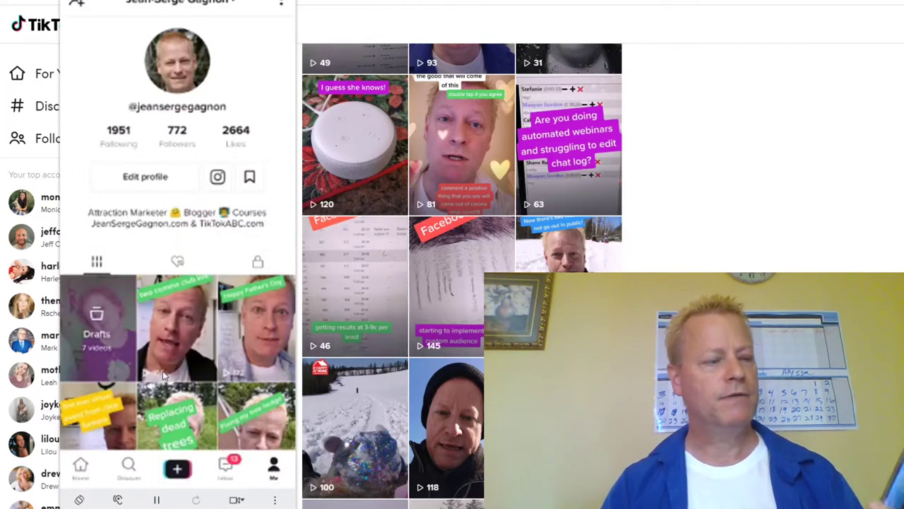
scroll(162, 371, "down", 3)
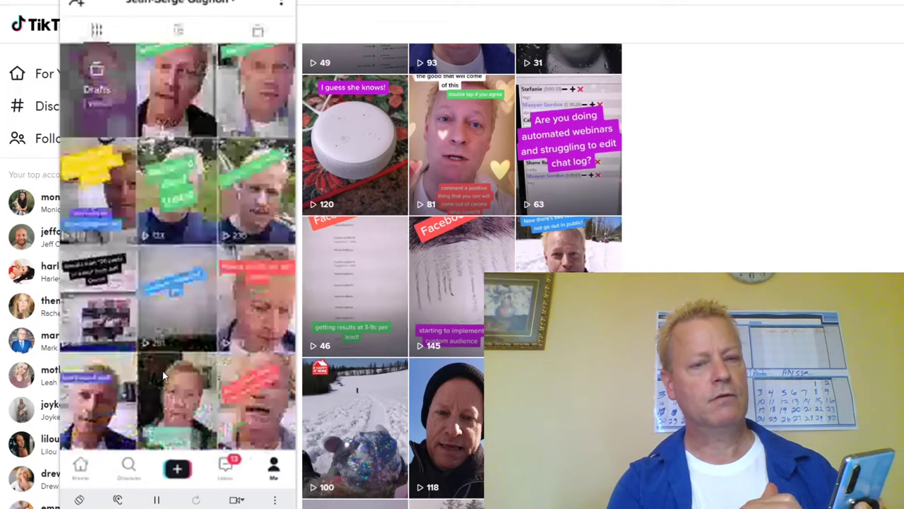
scroll(162, 374, "down", 3)
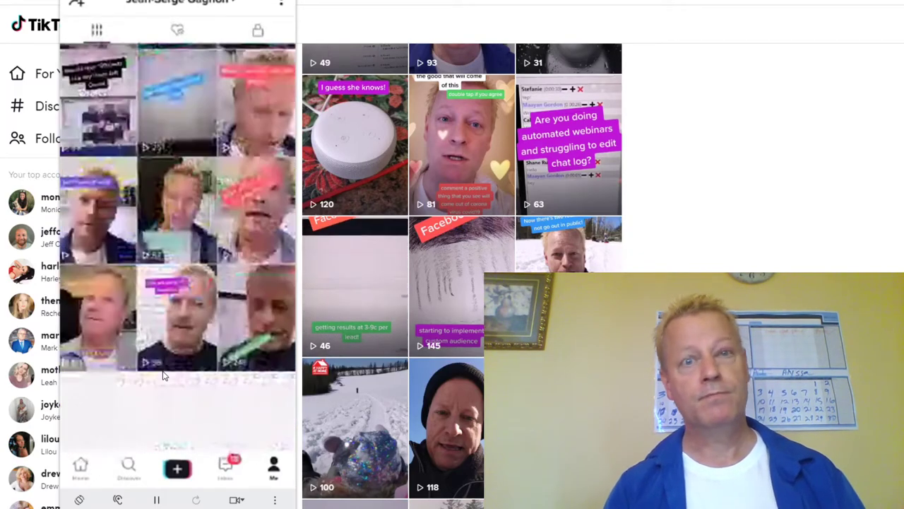
scroll(162, 375, "up", 6)
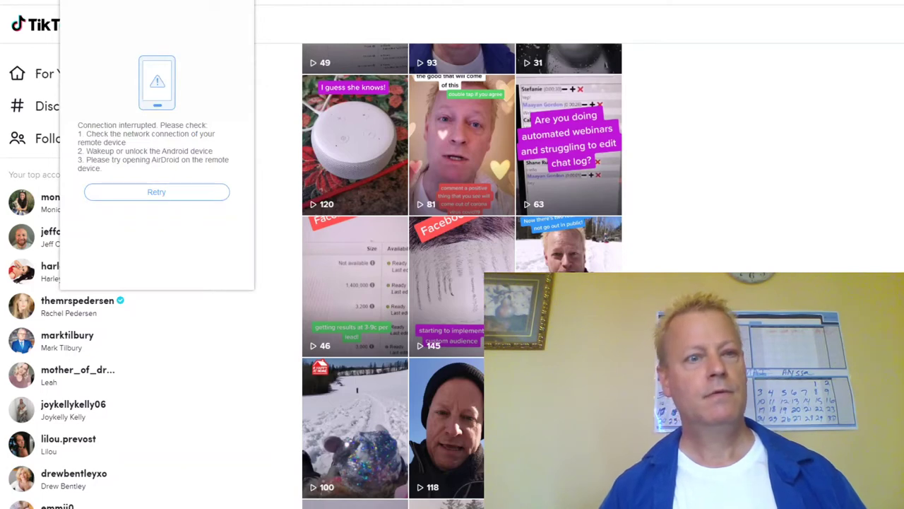
- Reconnect the interrupted phone mirroring and look through the profile's liked and posted videos
left_click(156, 192)
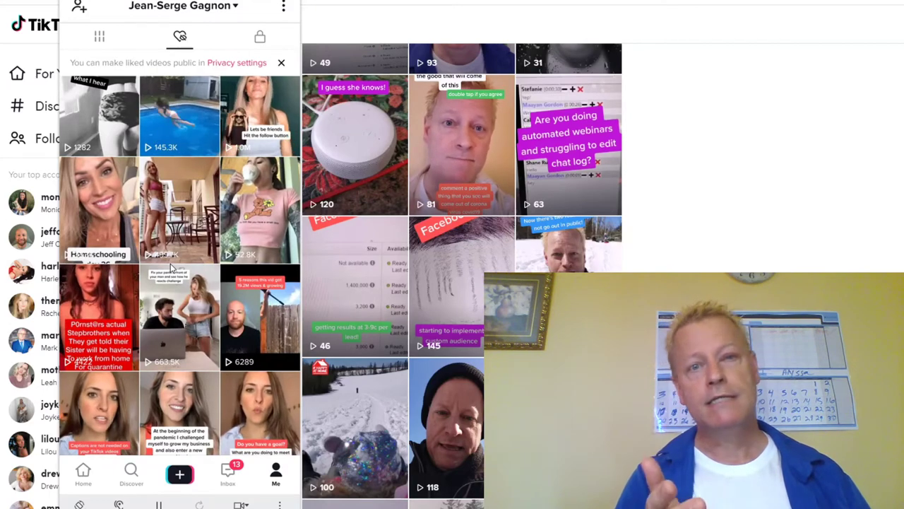
scroll(171, 267, "down", 2)
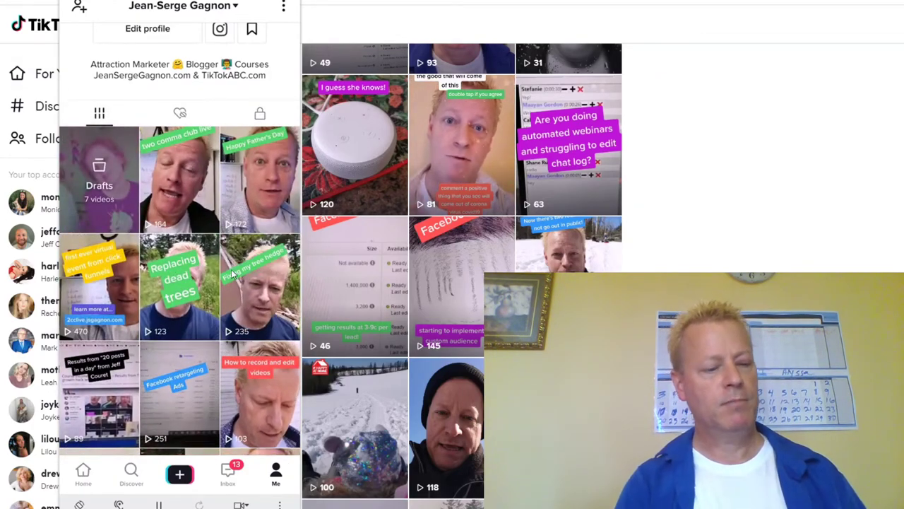
scroll(231, 269, "down", 5)
scroll(231, 269, "down", 2)
scroll(231, 269, "up", 3)
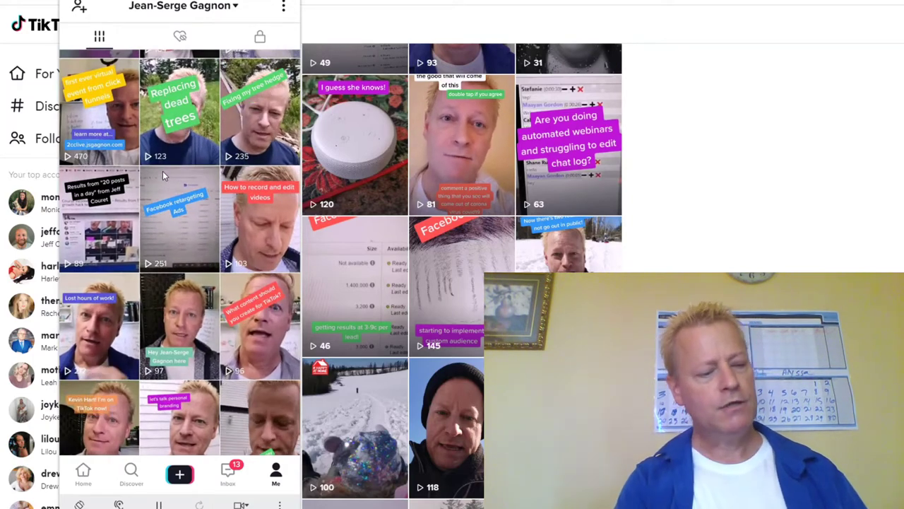
scroll(162, 171, "up", 3)
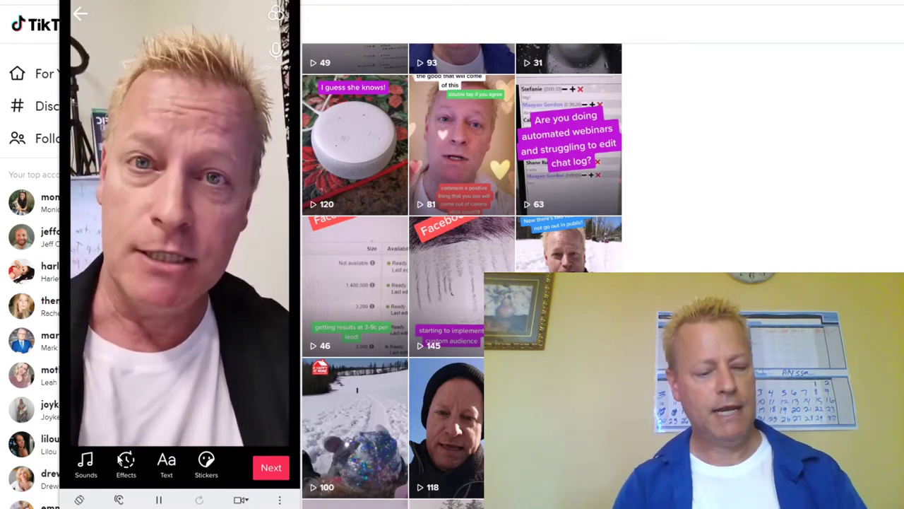
- Open the sound library for the recorded video and browse the favorite sounds
left_click(115, 460)
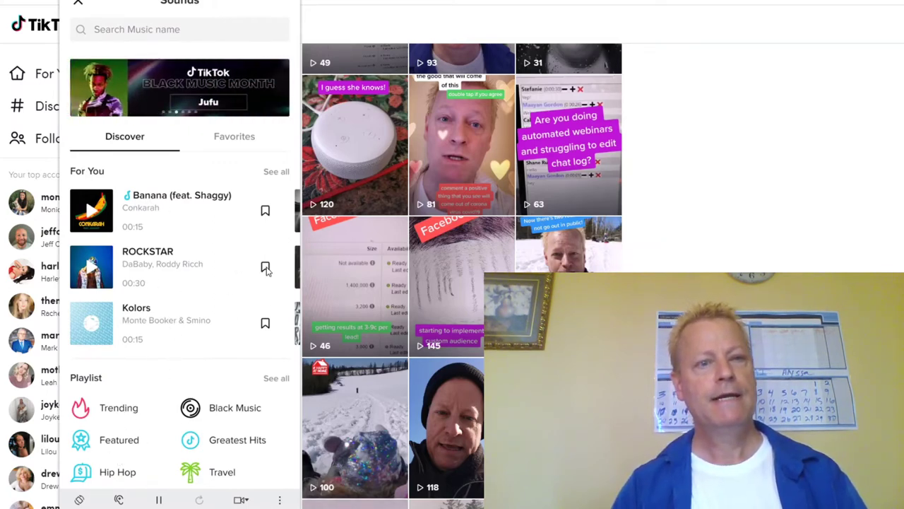
left_click(243, 147)
scroll(242, 147, "down", 5)
scroll(242, 147, "down", 4)
scroll(243, 147, "up", 10)
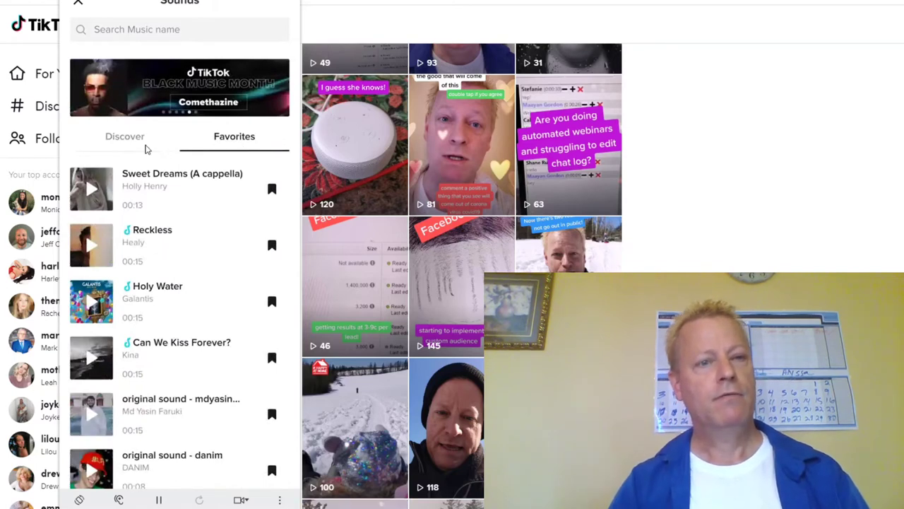
- Find the "Monkeys Spinning Monk..." track in the Trending playlist and save it to the favorite sounds
left_click(126, 137)
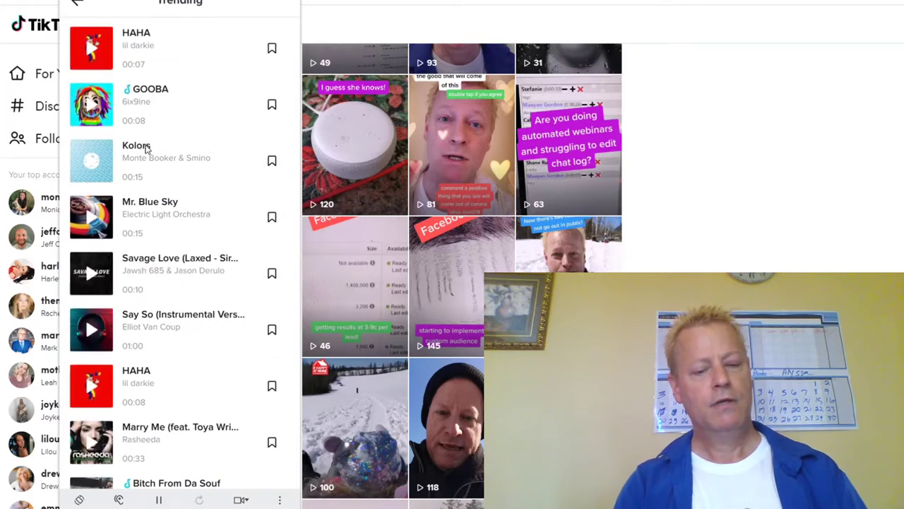
scroll(145, 148, "down", 3)
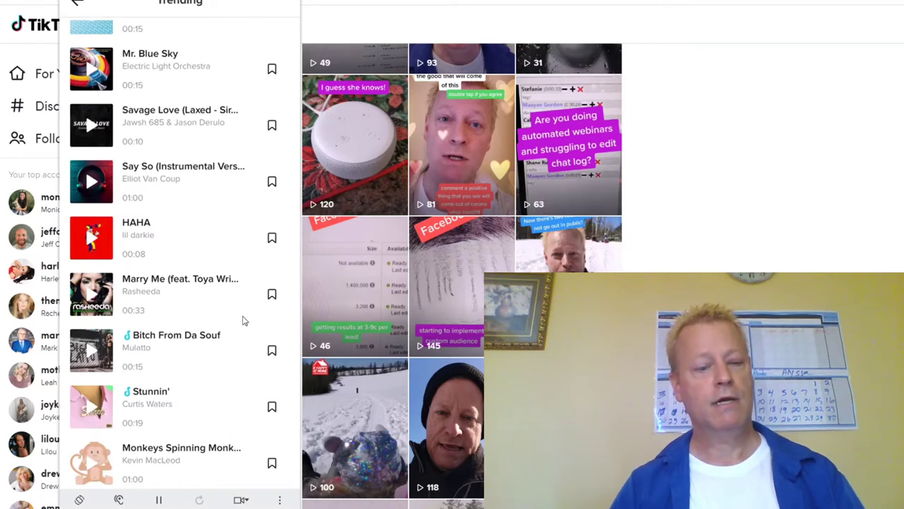
scroll(243, 320, "down", 3)
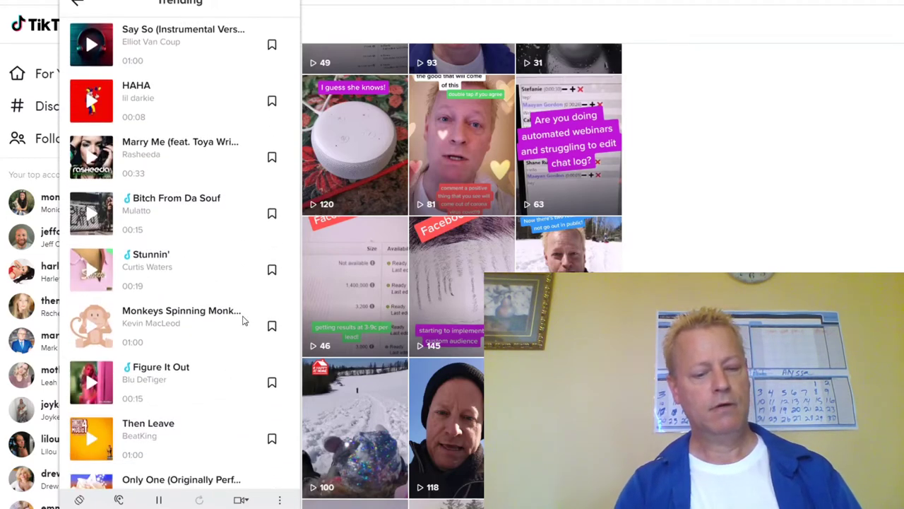
left_click(272, 326)
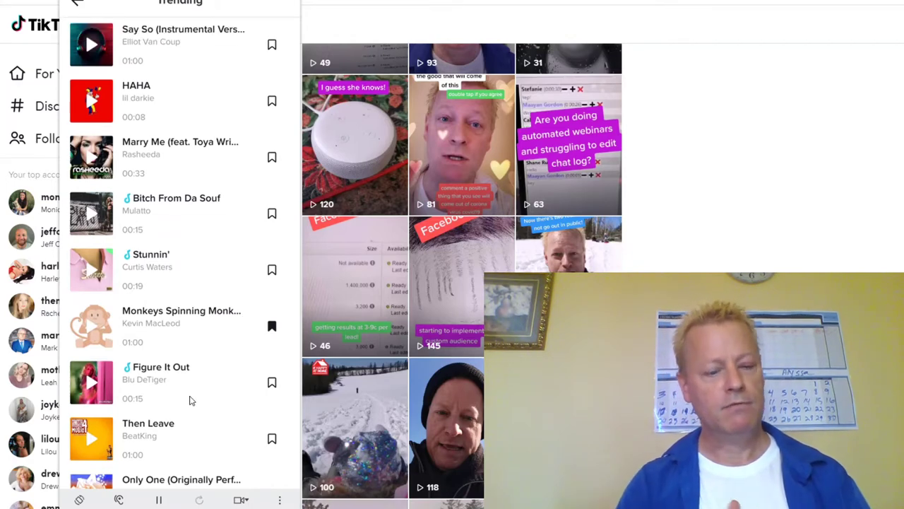
- Add the "Chicago Freestyle - Remix" sound from the Trending playlist to the video and open its volume settings
scroll(190, 400, "up", 6)
scroll(189, 401, "down", 5)
scroll(190, 400, "down", 2)
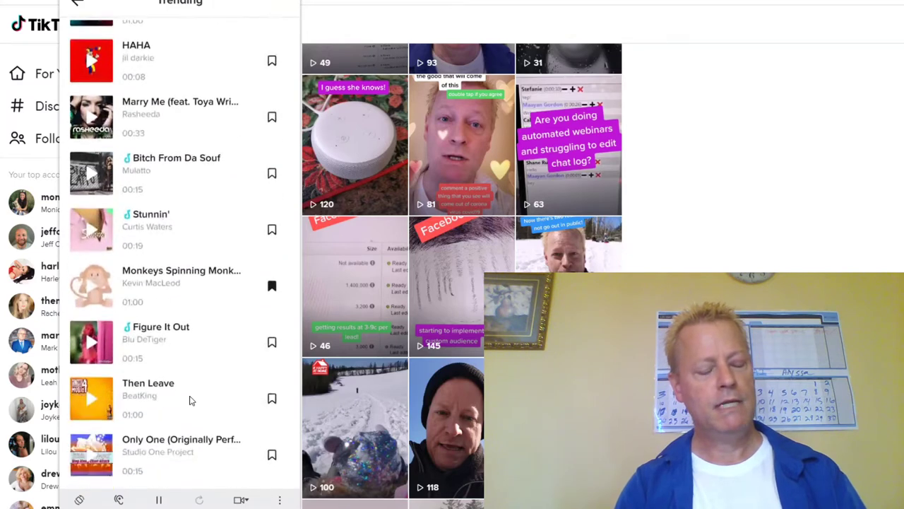
scroll(190, 400, "down", 7)
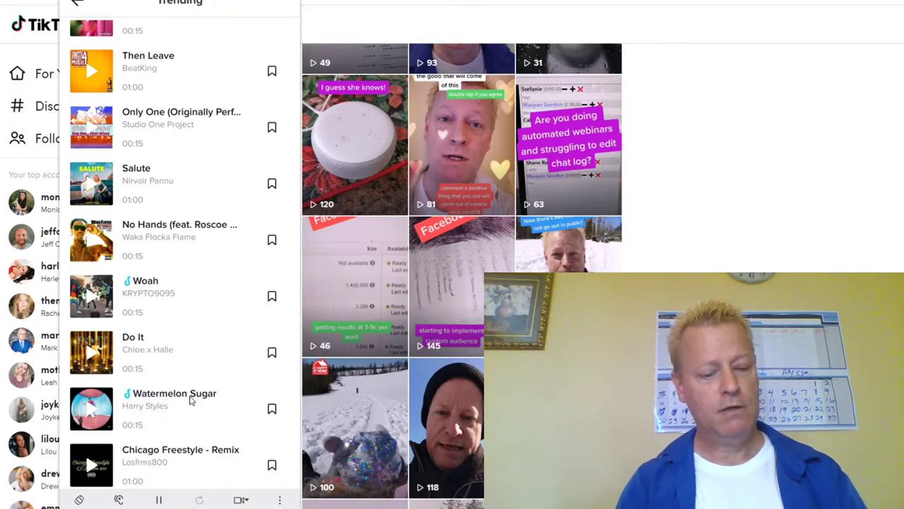
scroll(190, 401, "down", 4)
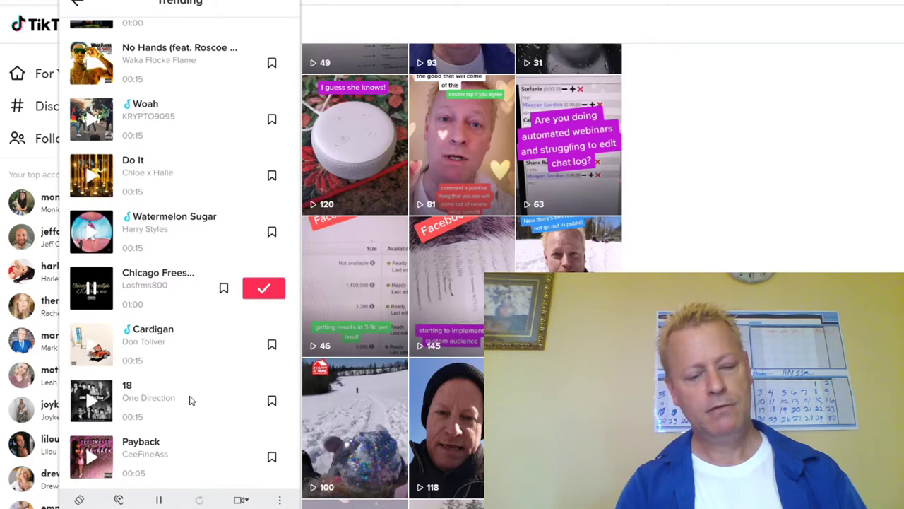
key("XF86AudioRaiseVolume")
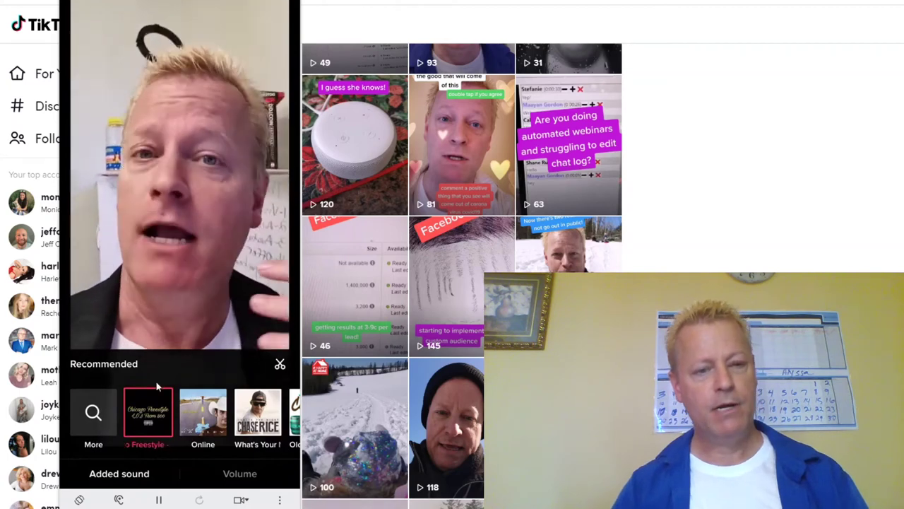
left_click(241, 483)
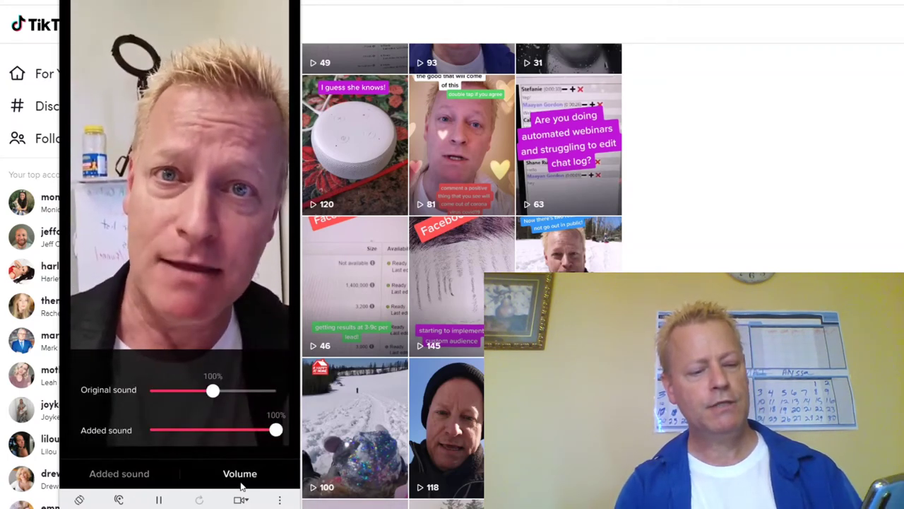
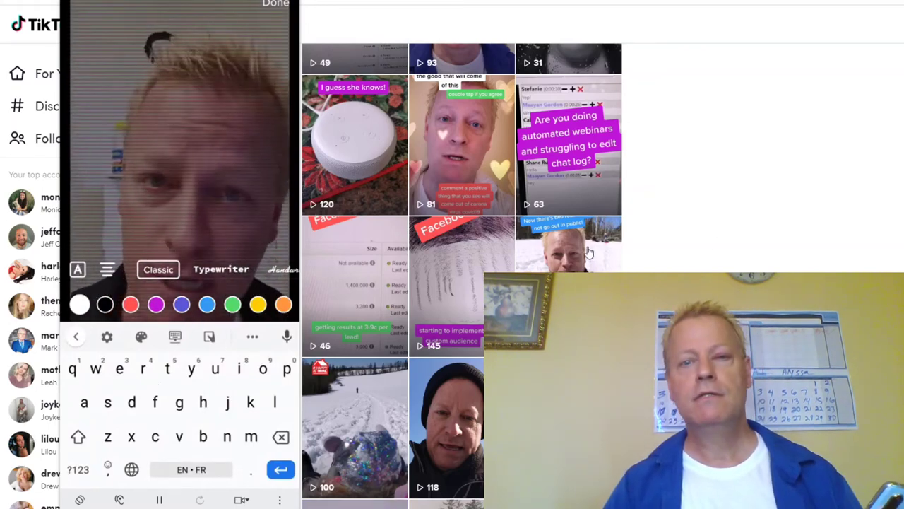
- Examine the text overlays on the video thumbnails across the web profile's grid
scroll(589, 252, "up", 5)
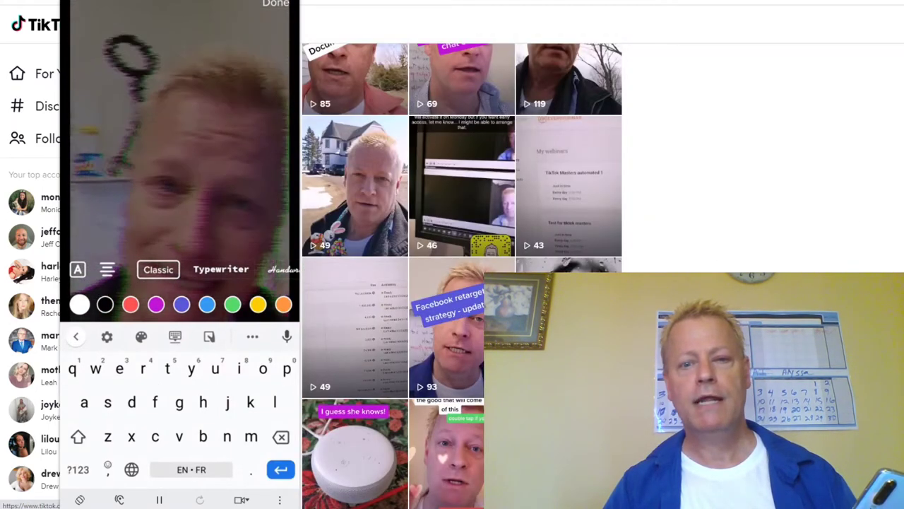
scroll(439, 406, "up", 3)
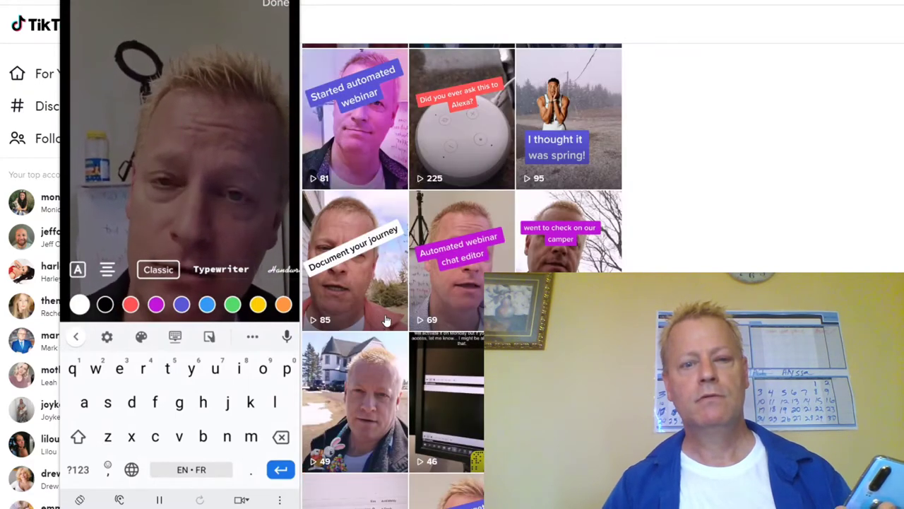
scroll(381, 322, "up", 10)
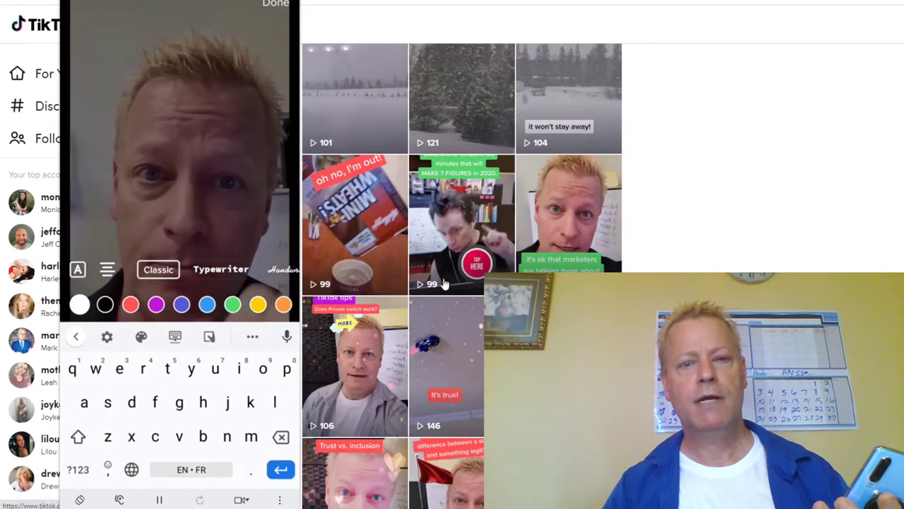
scroll(445, 290, "down", 3)
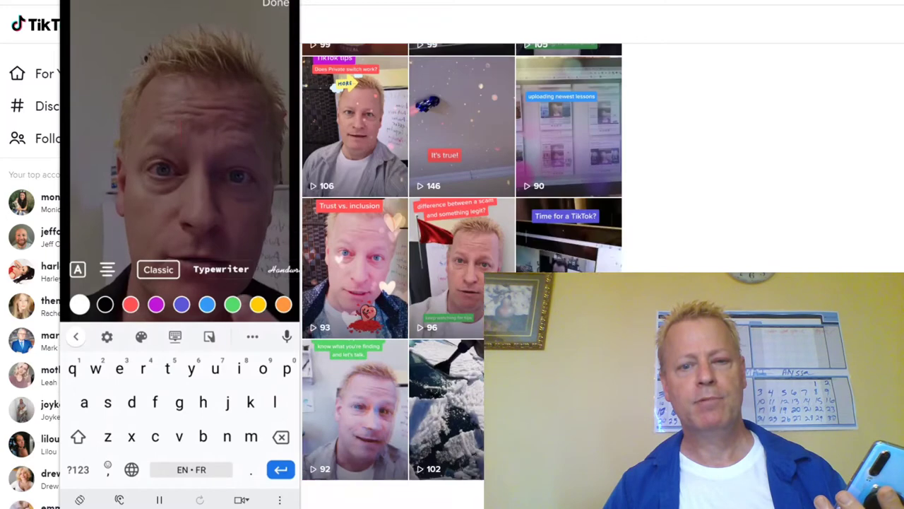
scroll(462, 275, "down", 2)
scroll(462, 276, "up", 3)
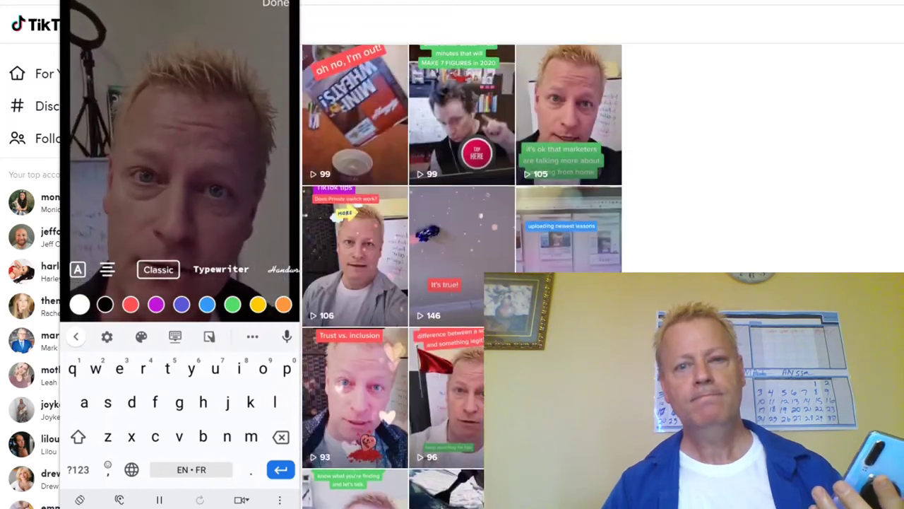
scroll(462, 276, "down", 10)
scroll(462, 276, "up", 10)
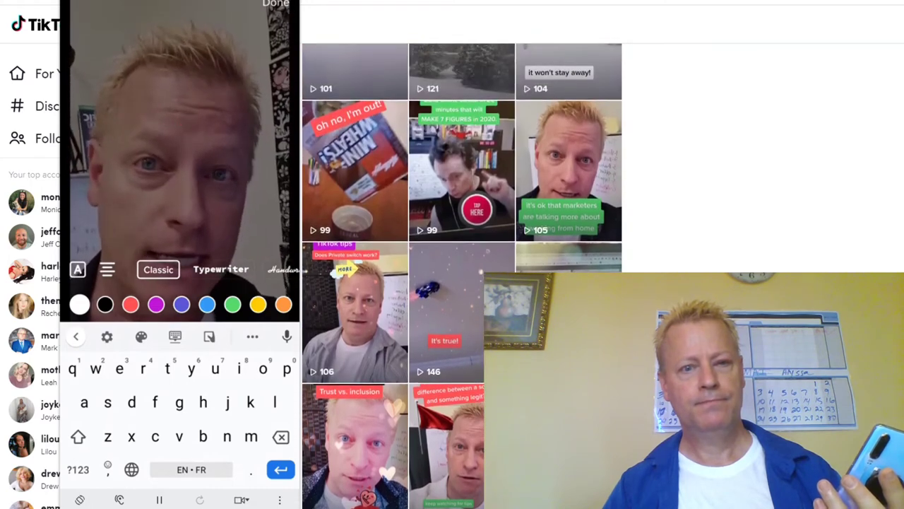
scroll(462, 276, "down", 15)
scroll(462, 275, "up", 2)
scroll(462, 275, "up", 1)
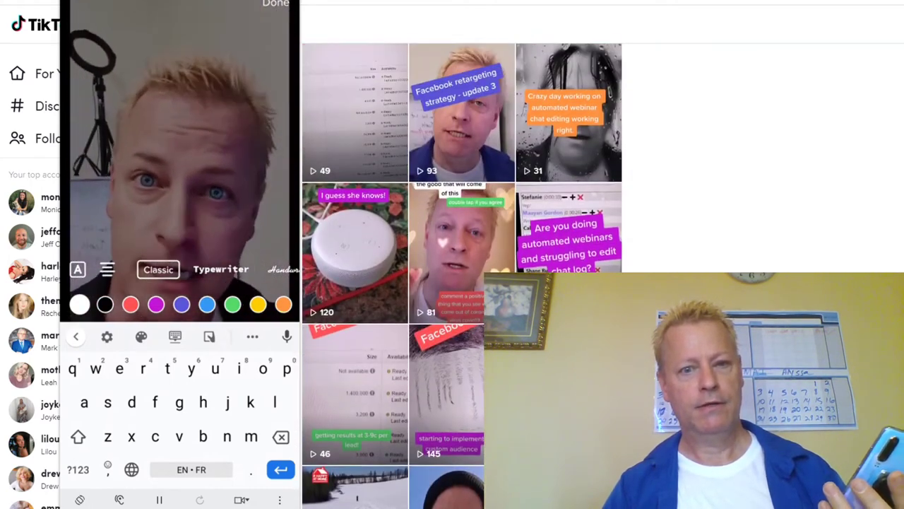
scroll(355, 205, "down", 3)
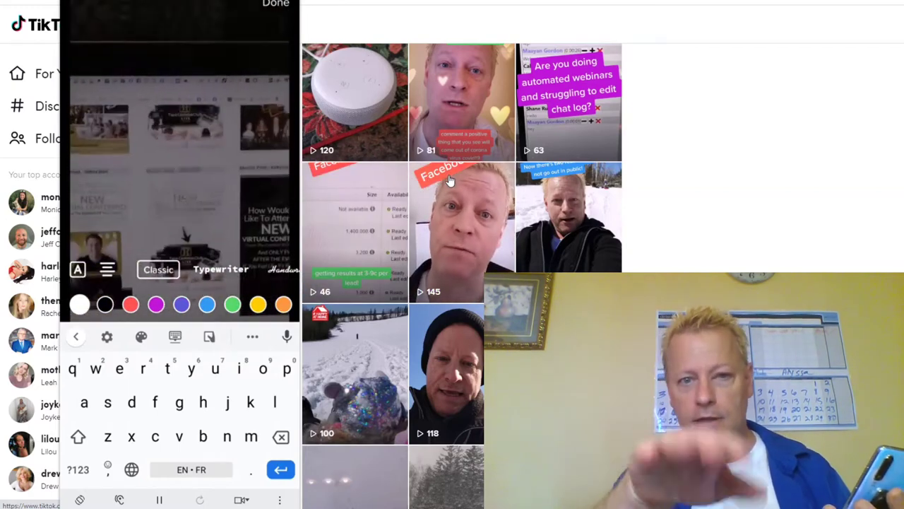
- Look over the text overlays on the newest videos at the start of the web profile's grid
scroll(449, 181, "up", 10)
scroll(450, 181, "up", 15)
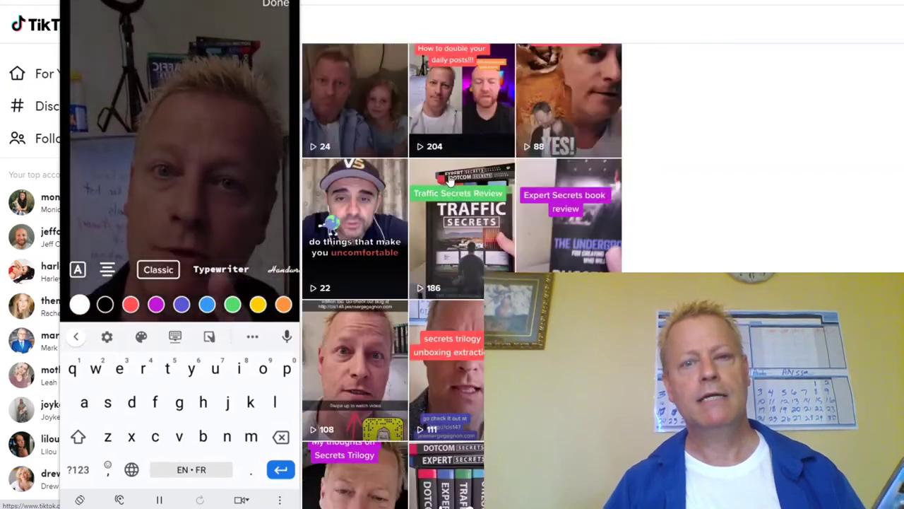
scroll(450, 182, "up", 15)
scroll(449, 181, "up", 5)
scroll(421, 283, "down", 2)
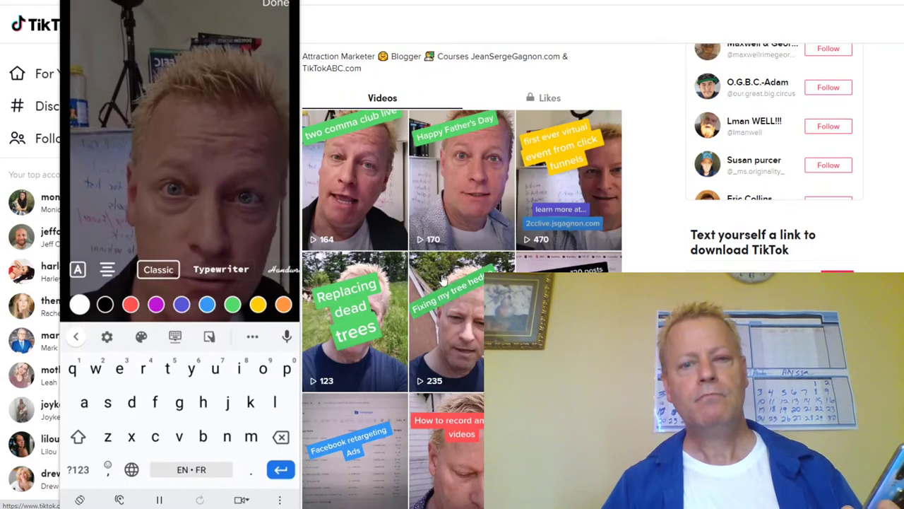
scroll(438, 293, "down", 4)
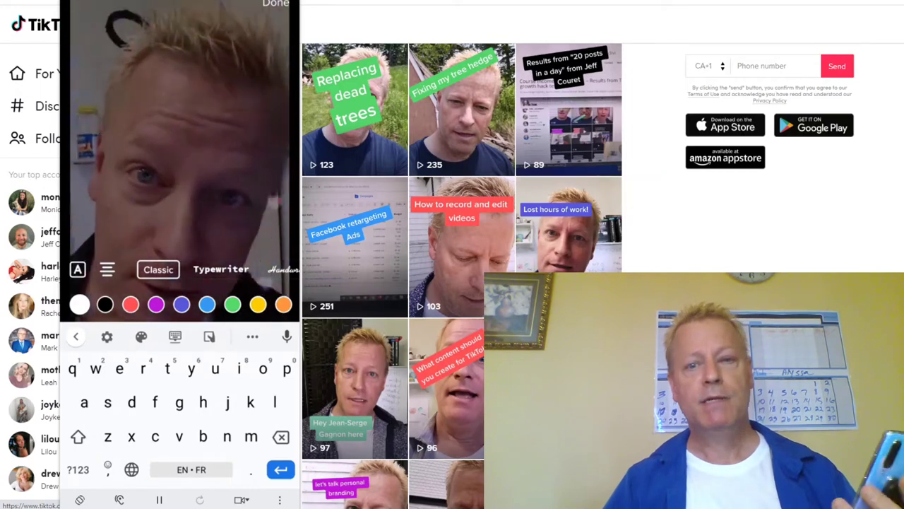
scroll(365, 374, "down", 1)
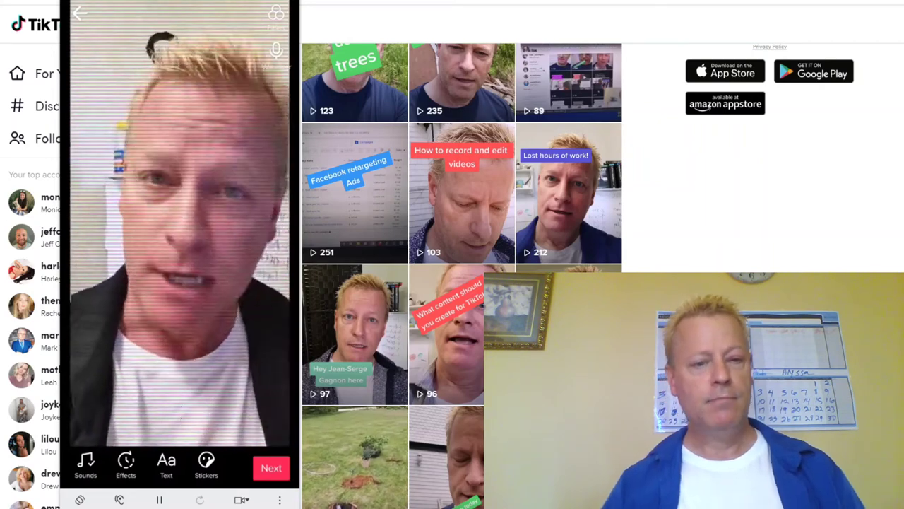
- Proceed to the posting details of the edited video and write the description "have you got your free ticket yet?"
left_click(273, 466)
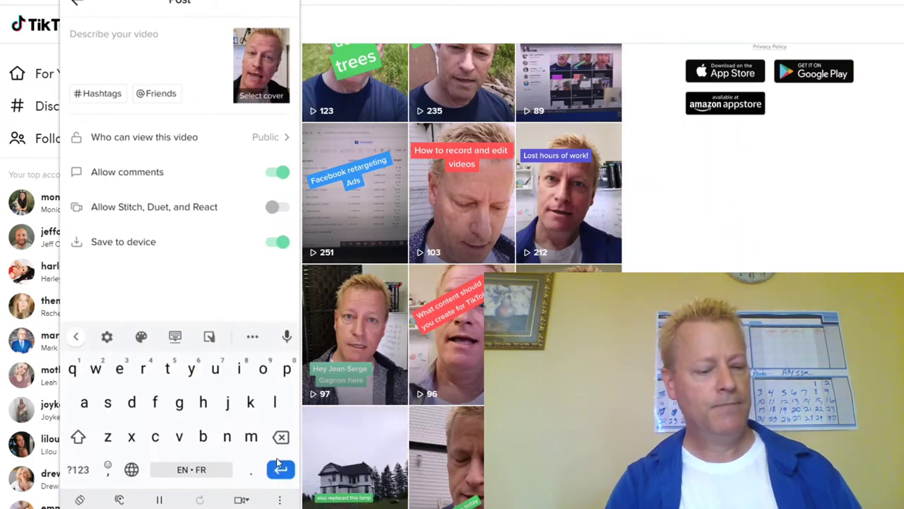
type("have you got your free")
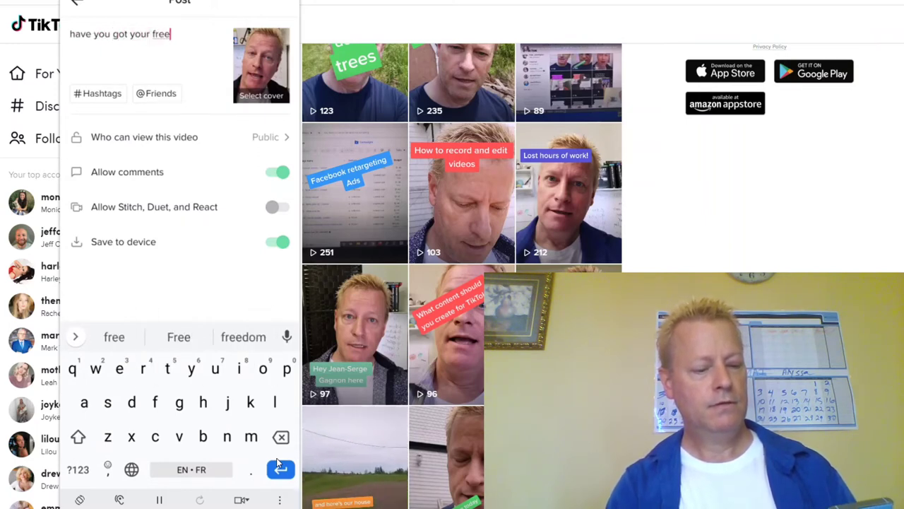
type(" ticket")
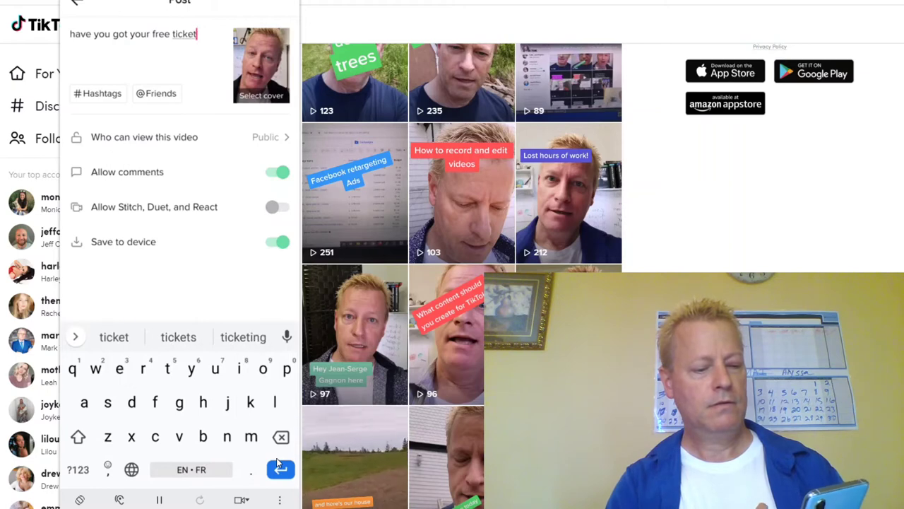
type("vyet")
key("BackSpace")
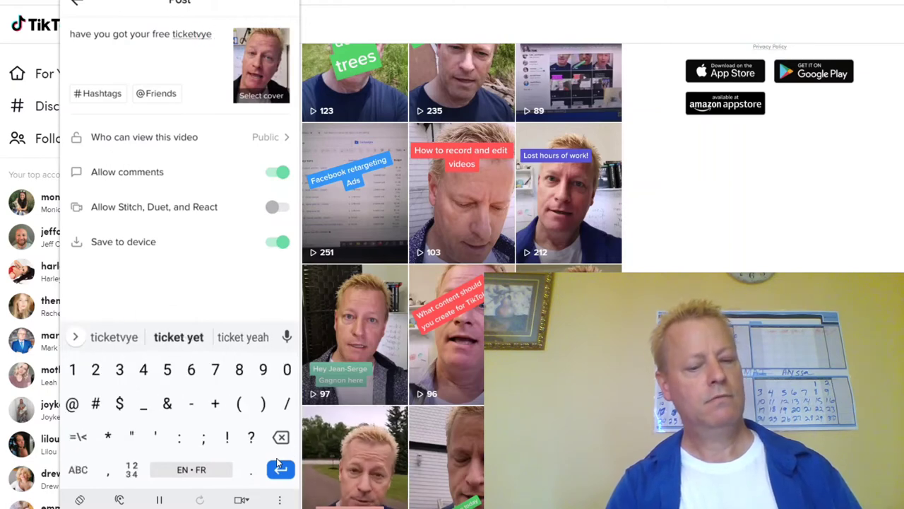
key("BackSpace")
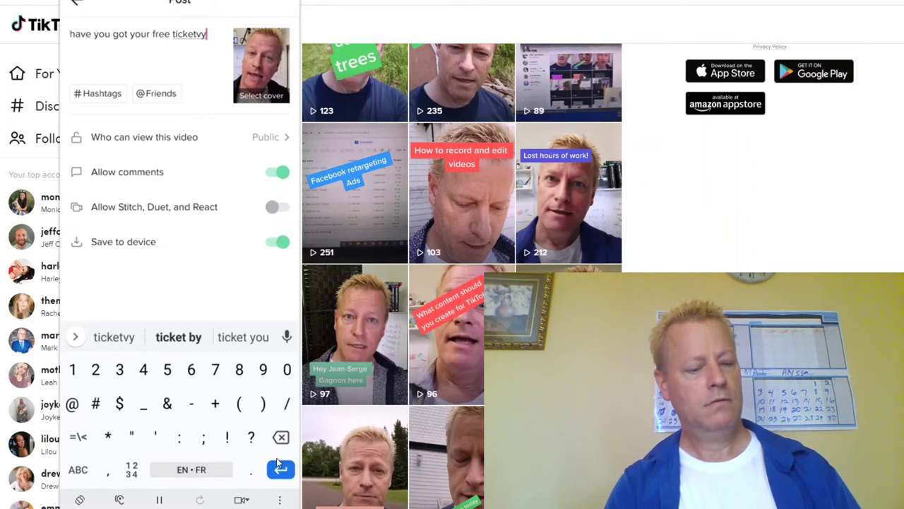
type("t")
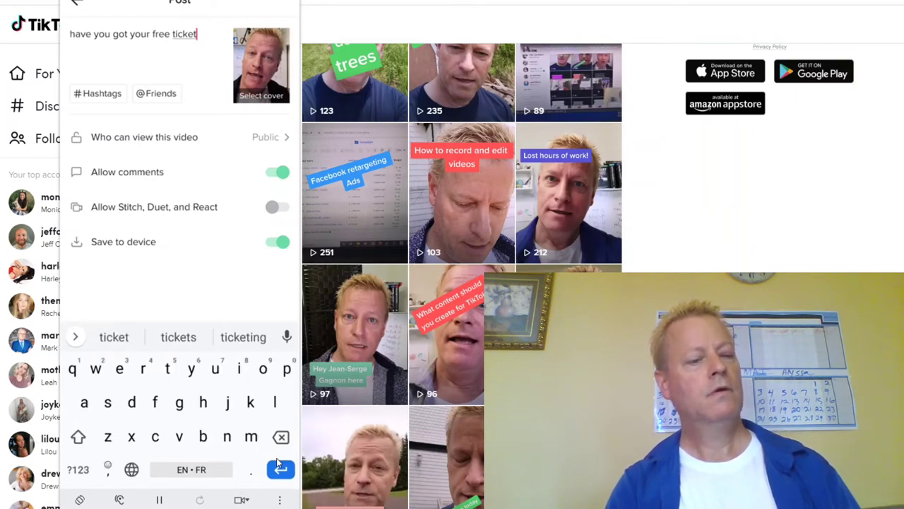
type("t")
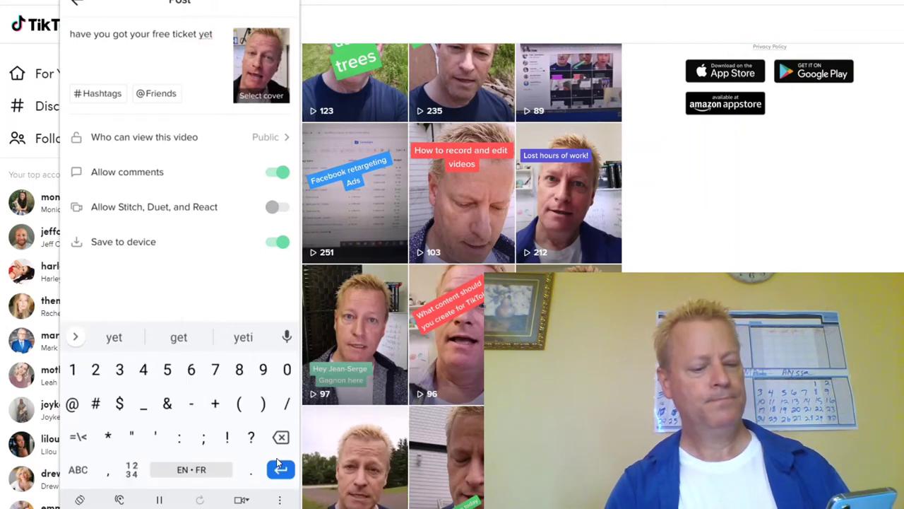
type("? #")
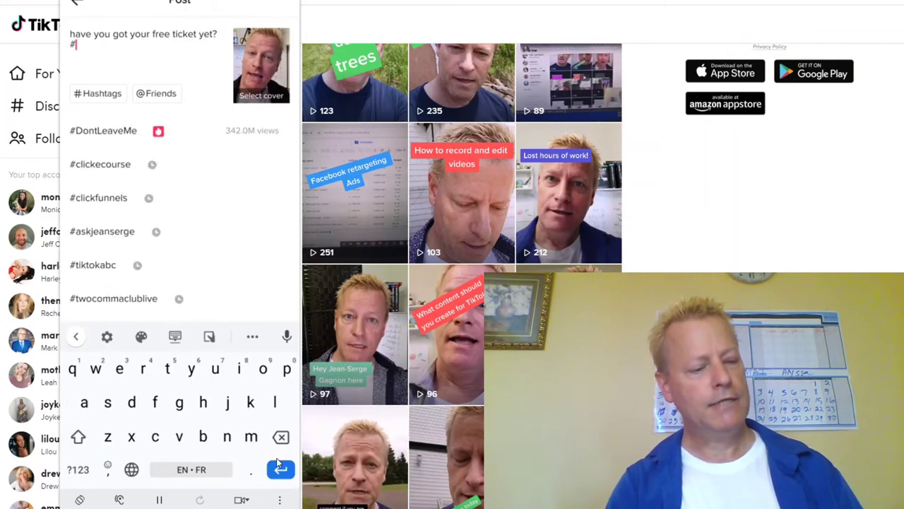
- Add the creator's personal "ask" hashtag plus #twocommaclublive, #tiktokabc, #clickfunnels and #clickecourse to the description
type("askjeanserge #")
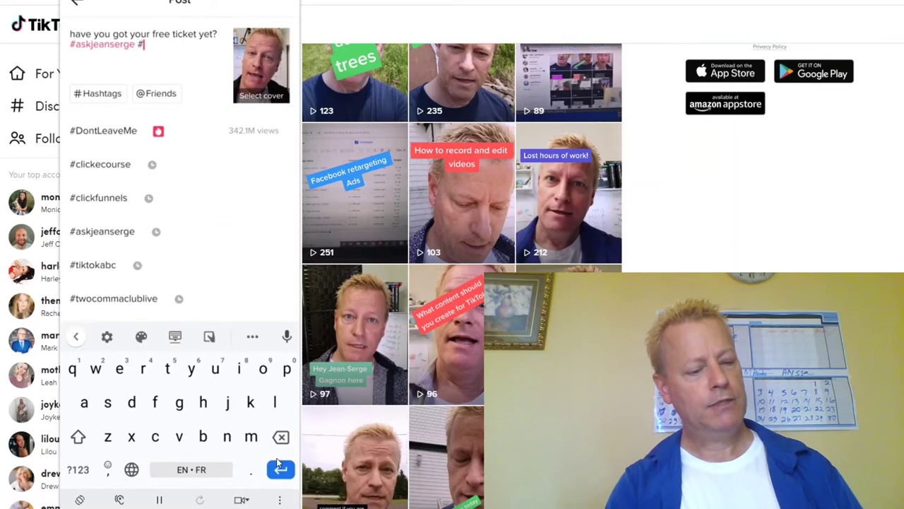
type("twocommaclublive #")
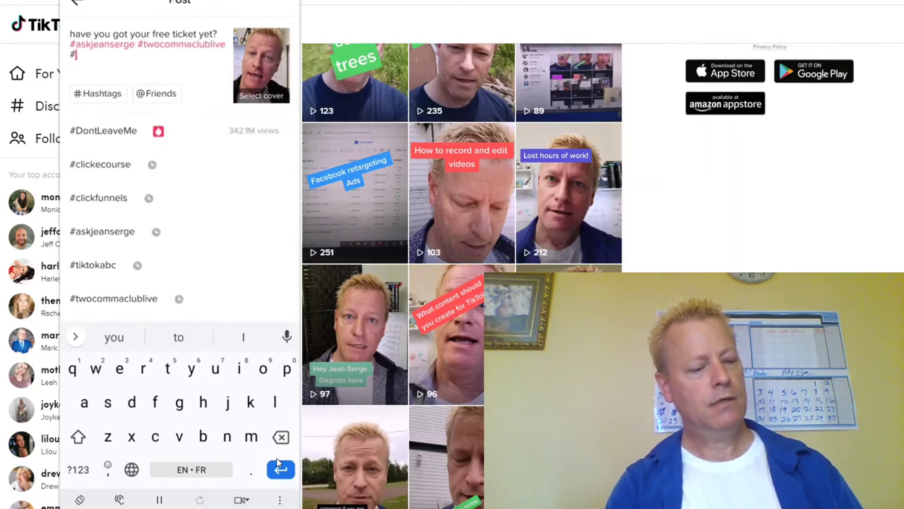
type("tiktokabc #")
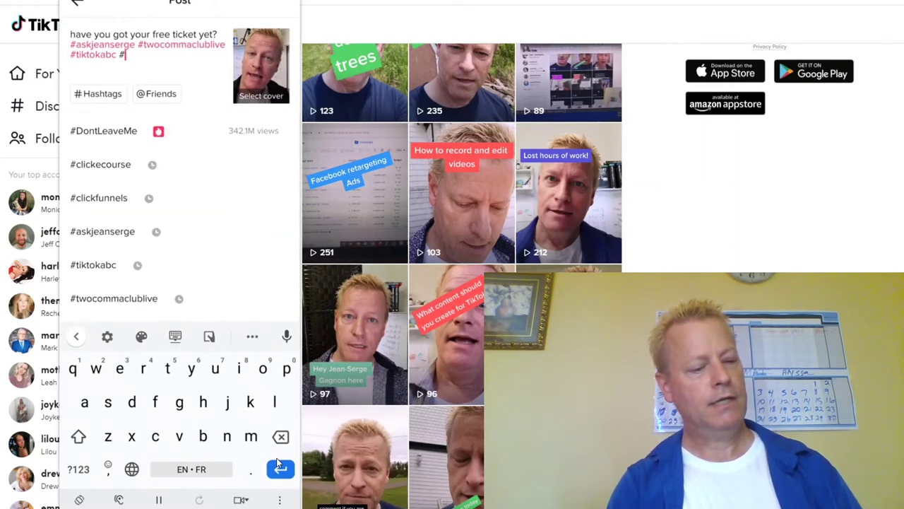
type("clickfunnels #")
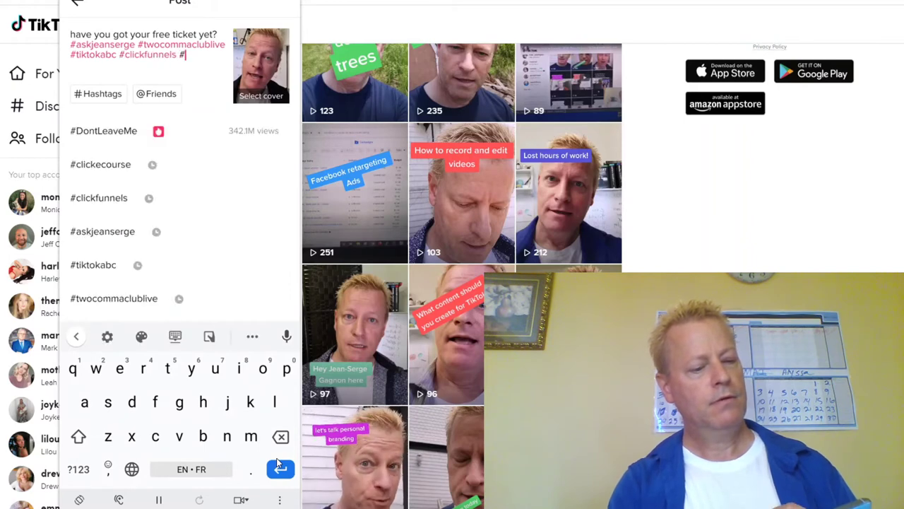
type("clickecourse")
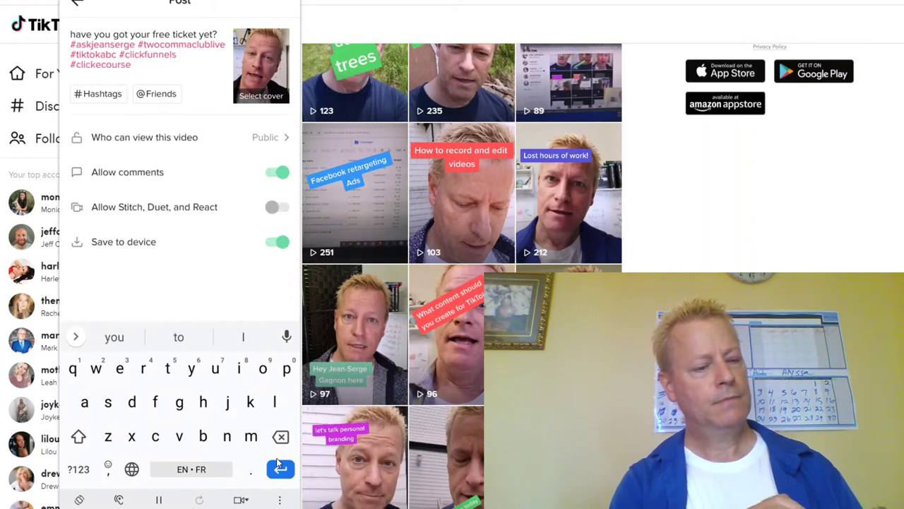
type("russel")
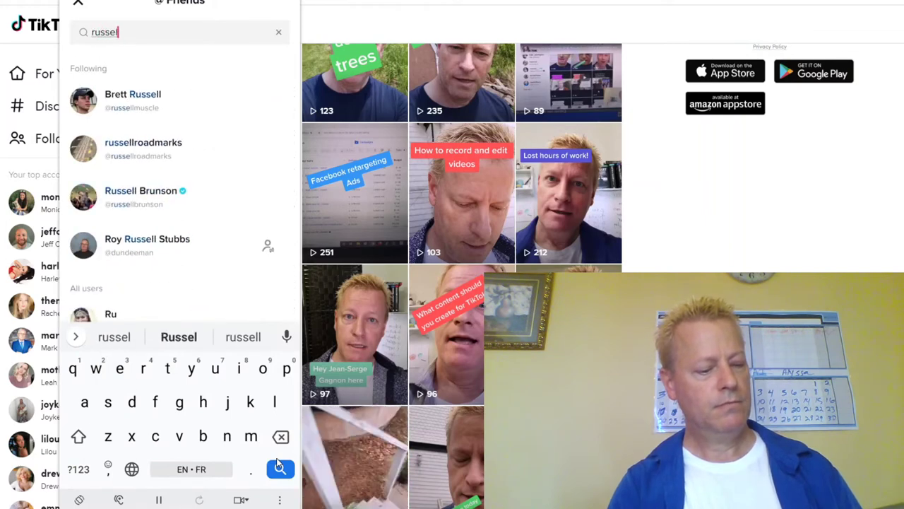
type("lb")
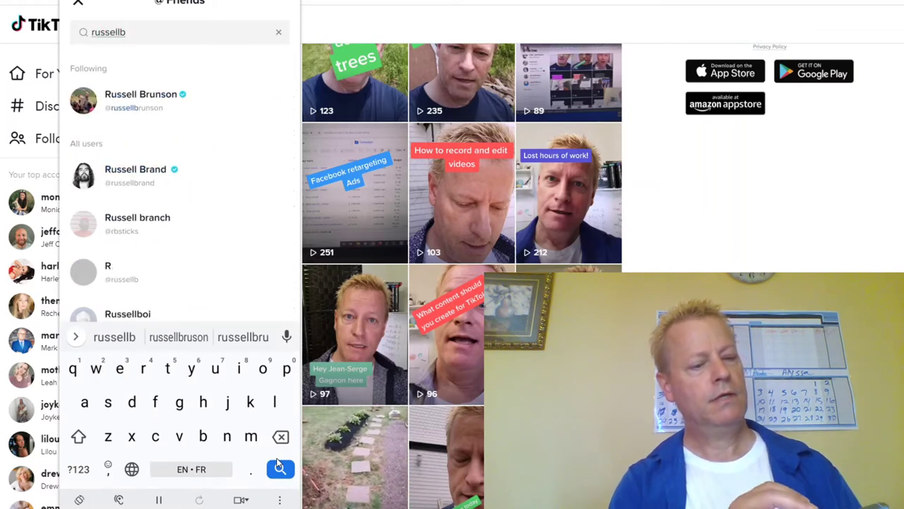
left_click(278, 463)
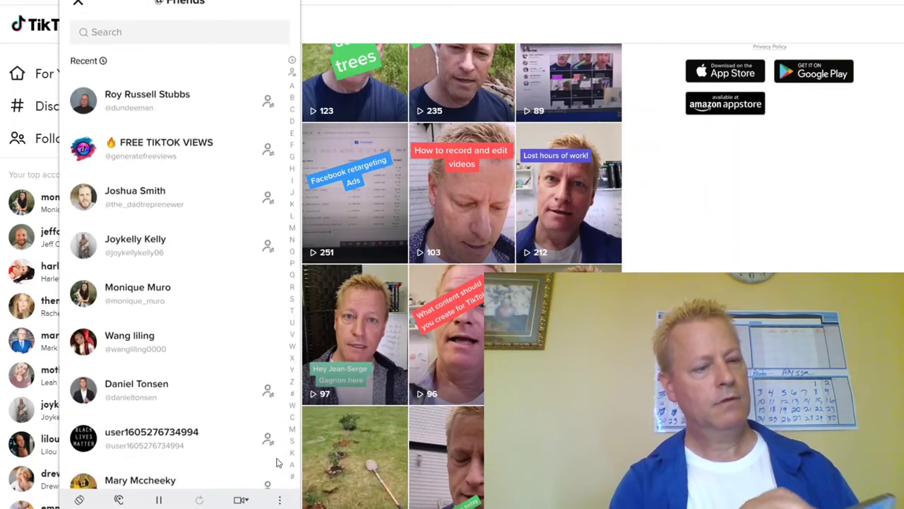
type("clic")
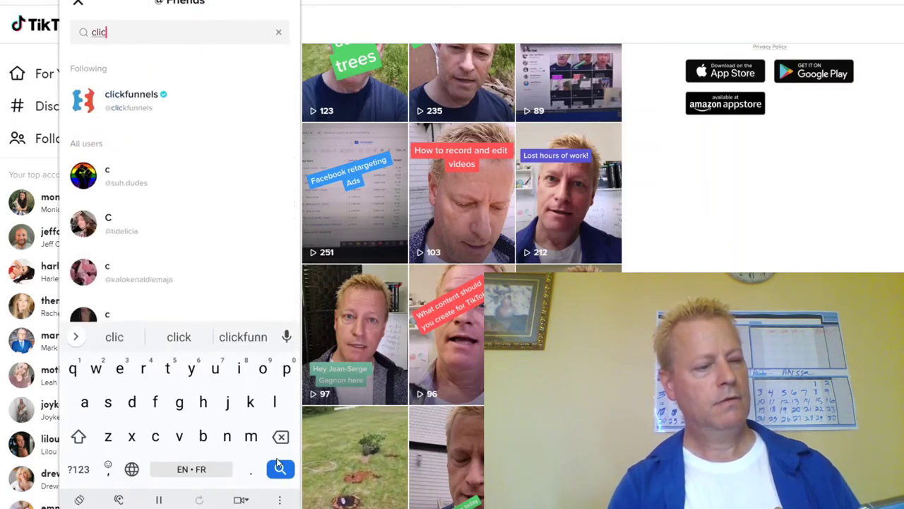
type("kfunnels")
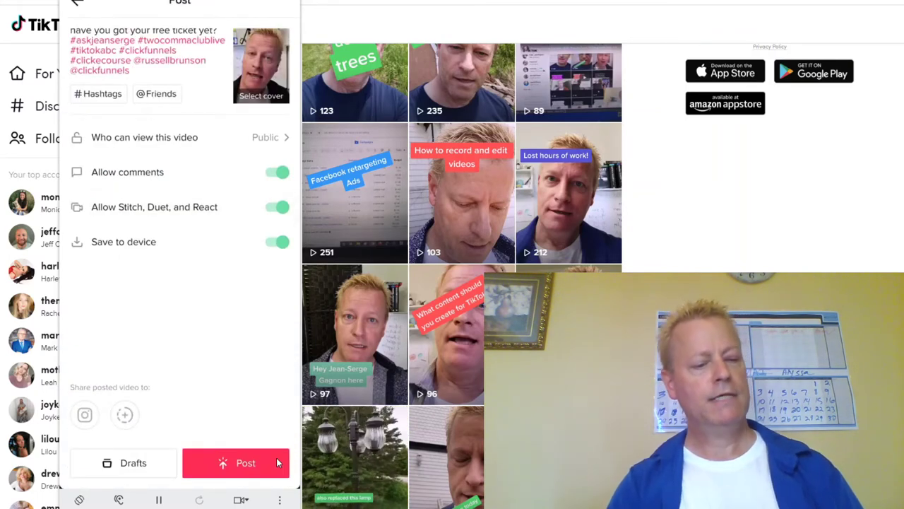
left_click(277, 461)
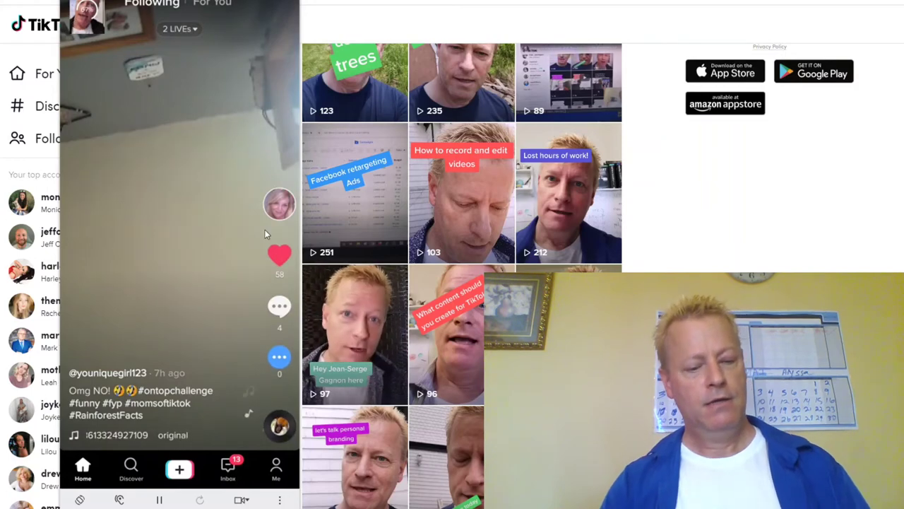
- Browse the Following feed and like the "Where are my East Coast friends" video and the "alternate universe" video
scroll(265, 234, "down", 2)
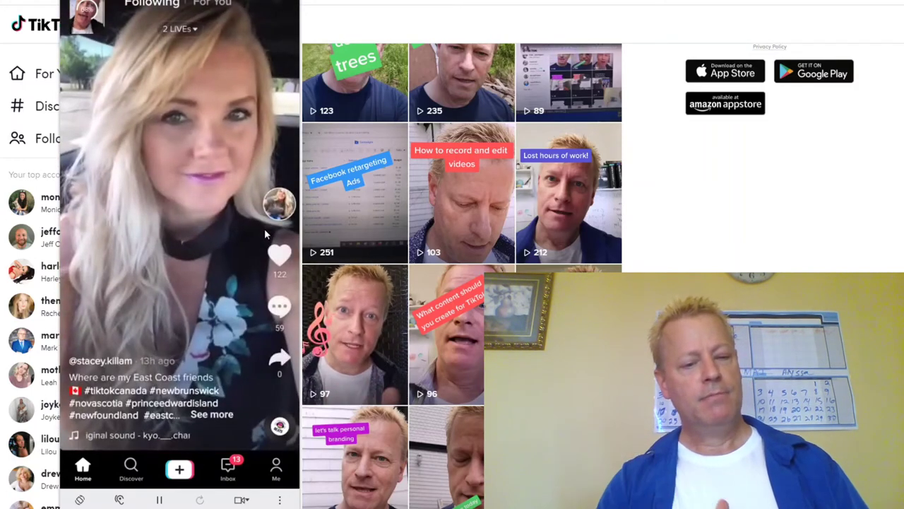
double_click(264, 228)
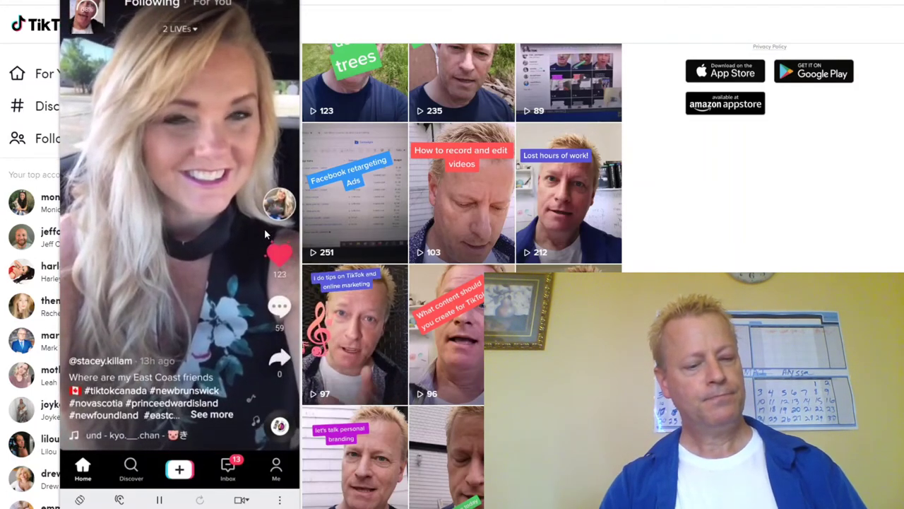
scroll(266, 234, "down", 2)
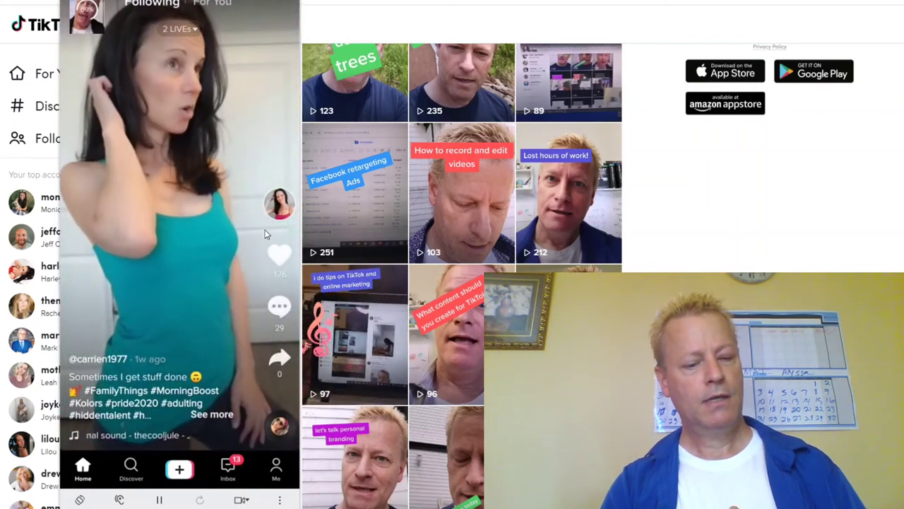
scroll(266, 234, "down", 2)
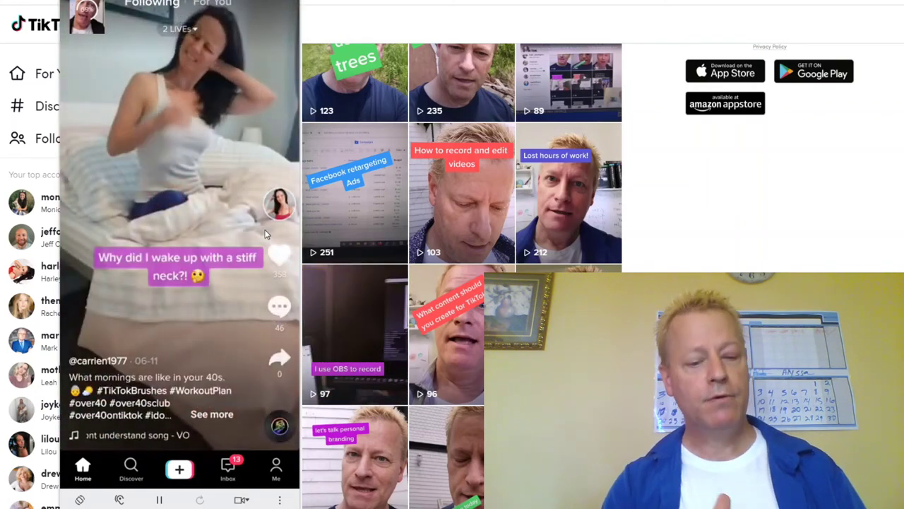
scroll(266, 233, "down", 2)
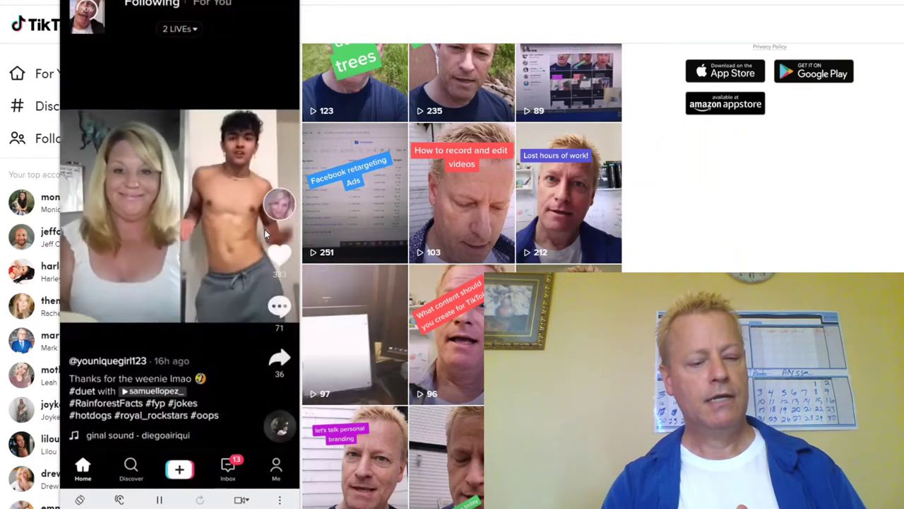
scroll(266, 233, "down", 2)
double_click(266, 234)
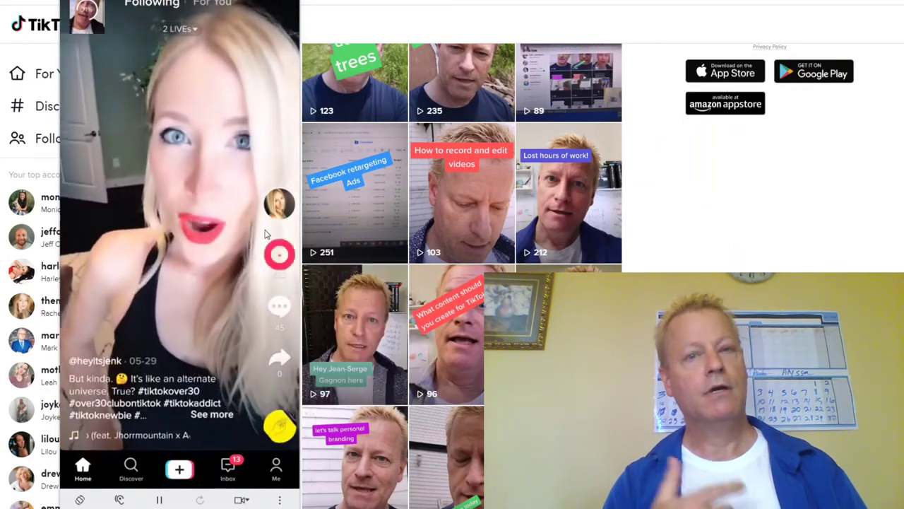